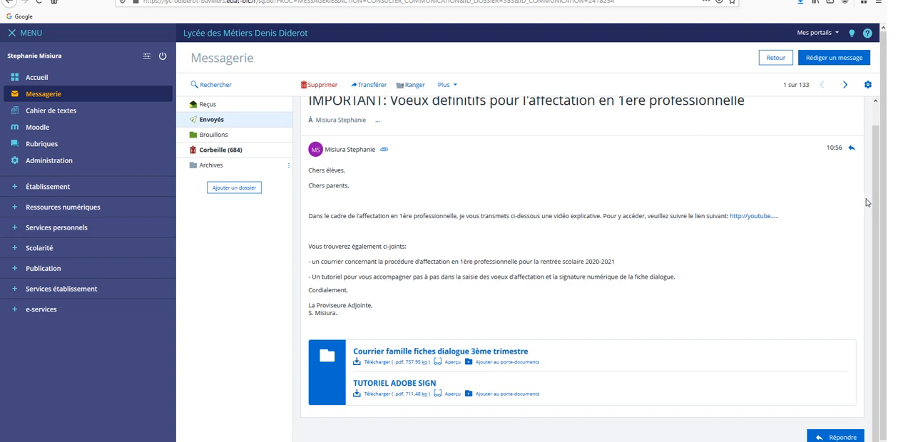
- Review the sent message about the final 1ère professionnelle choices, and switch to the PDF letter Courrier famille fiches dialogue
drag(878, 200, 878, 191)
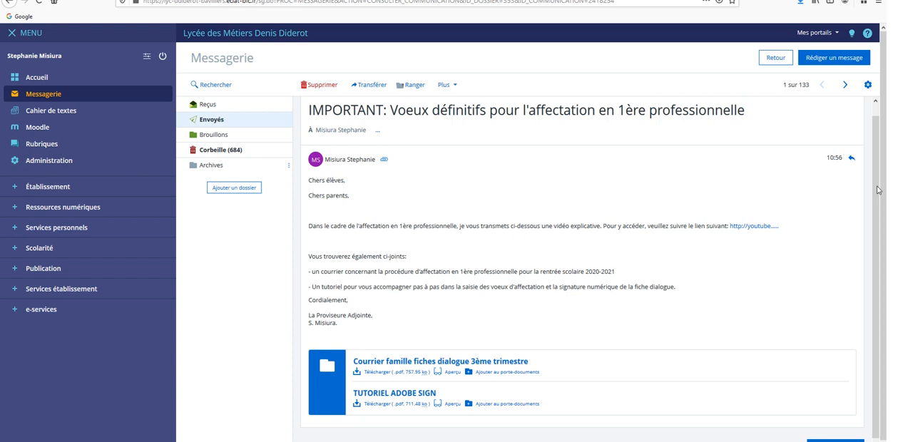
drag(878, 190, 878, 201)
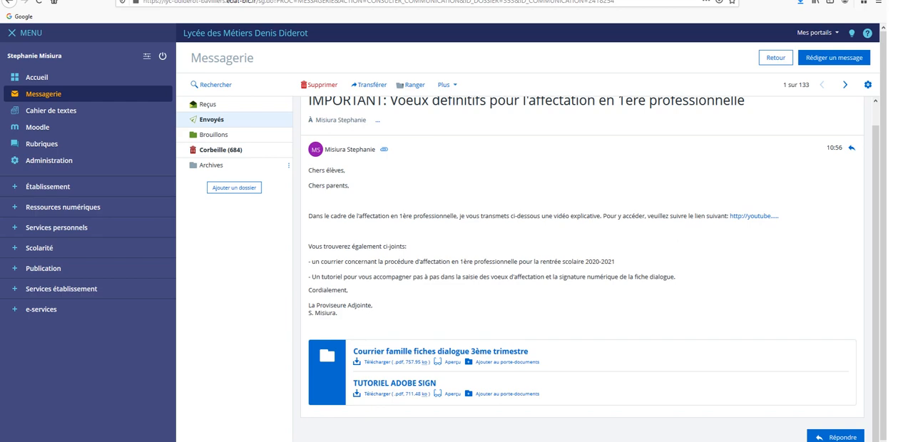
mouse_move(173, 441)
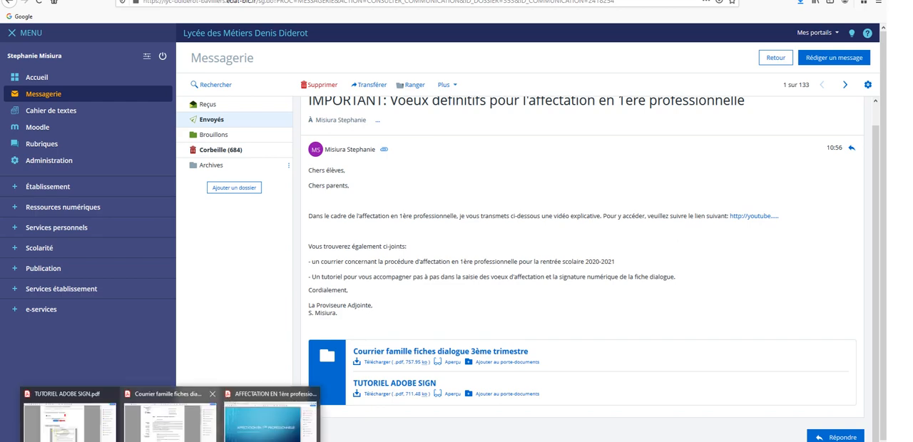
click(170, 425)
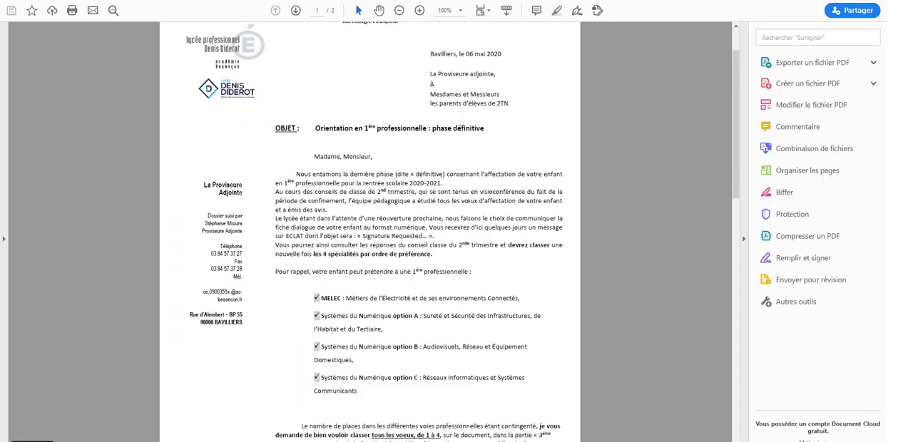
- Switch to the AFFECTATION EN 1ère professionnelle presentation and view its slides through the fiche de dialogue on page 3
mouse_move(36, 441)
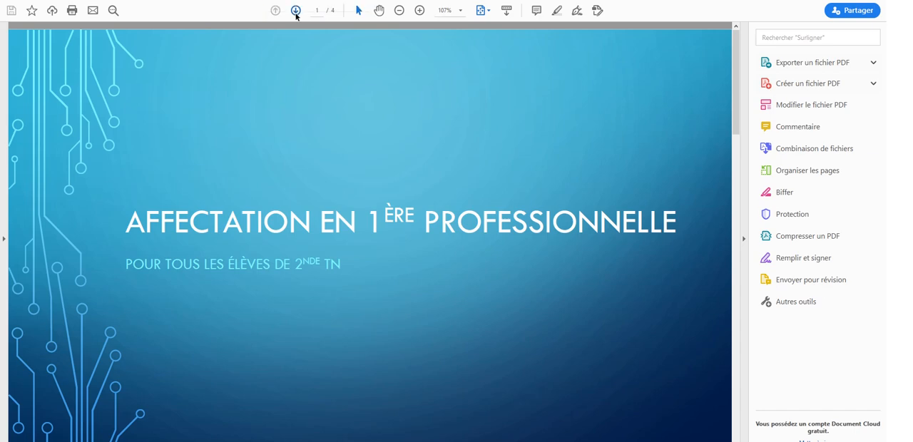
click(296, 11)
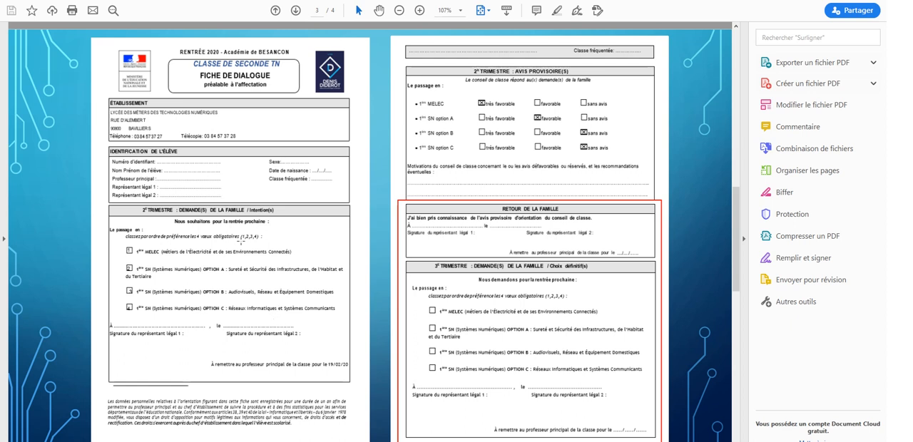
click(276, 11)
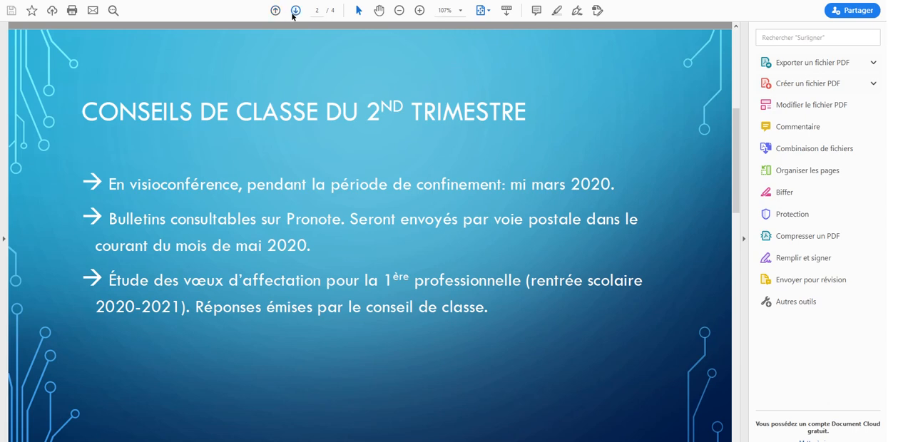
click(295, 11)
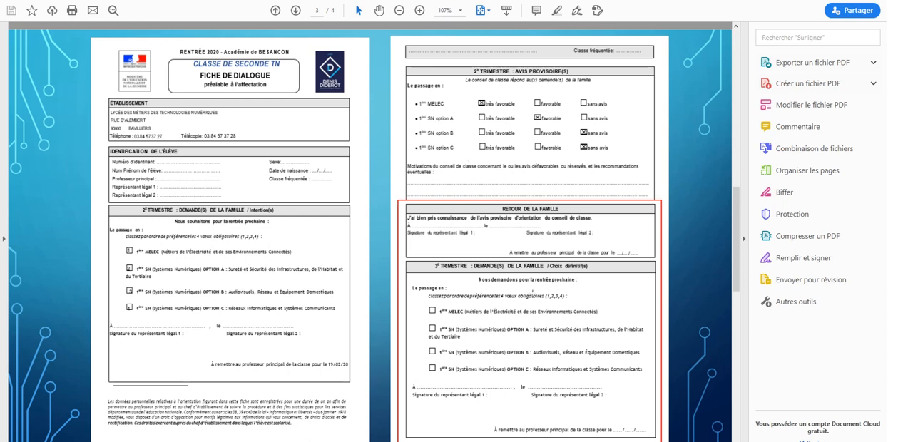
click(575, 409)
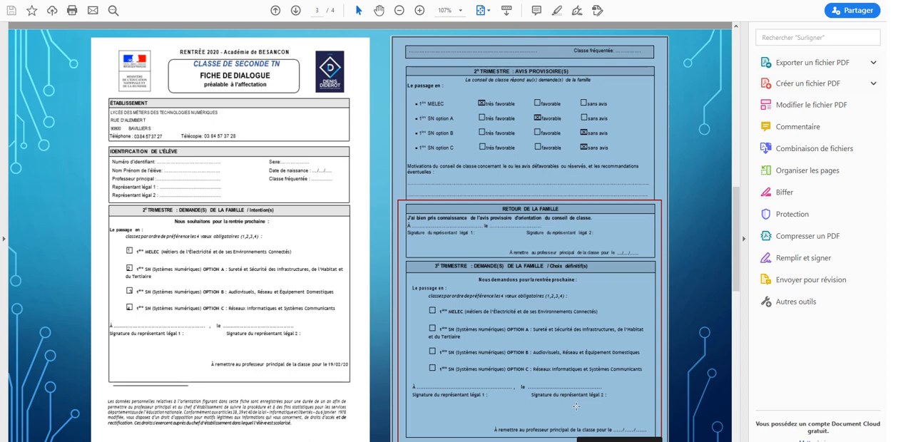
click(698, 277)
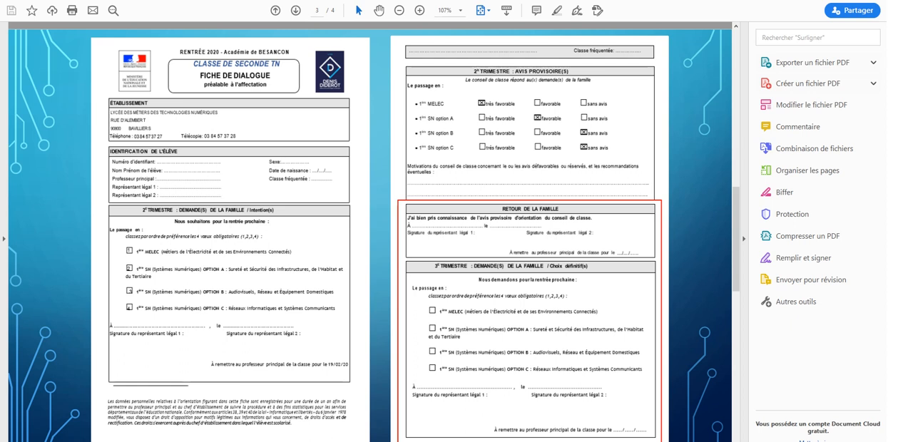
- Return to the webmail, open the newest received message "Signature requested on Fiche dialogue" and open its document for review and signing
key(alt+Tab)
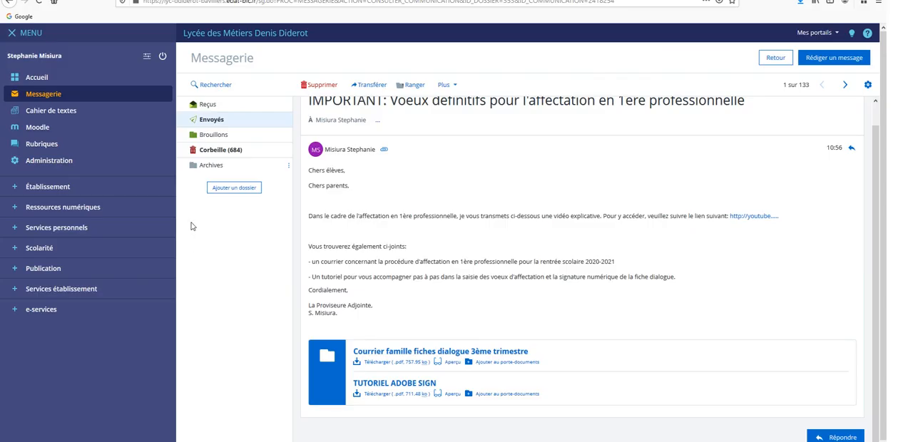
click(208, 106)
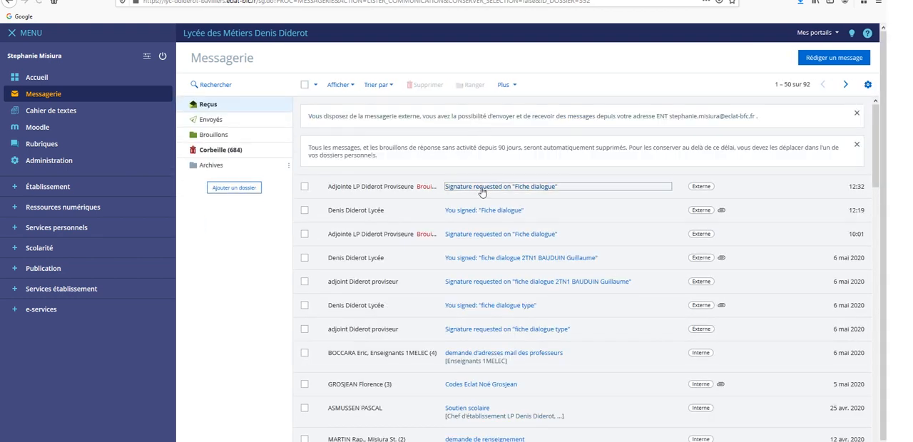
click(482, 187)
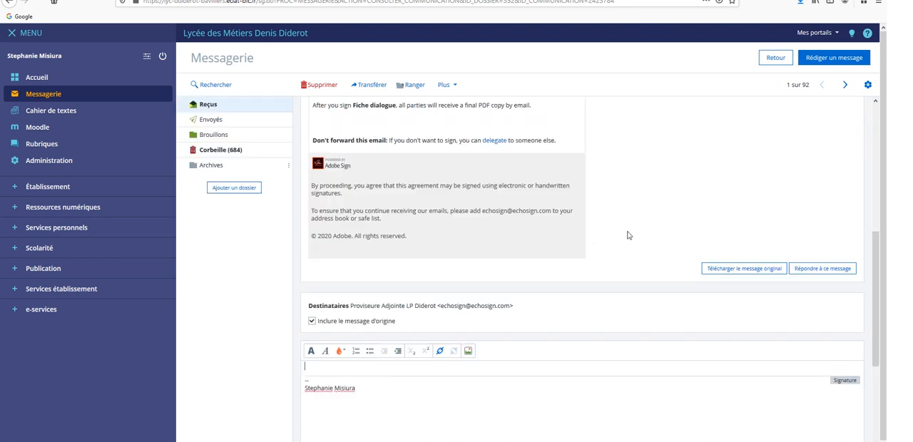
drag(876, 250, 876, 126)
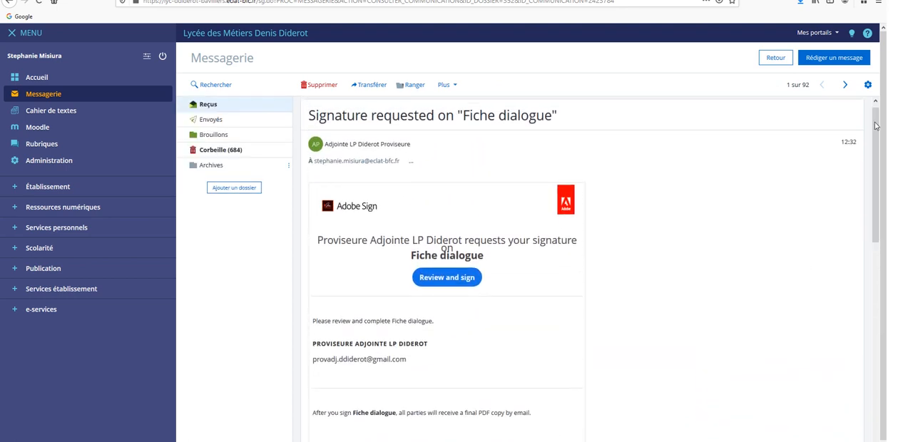
click(448, 284)
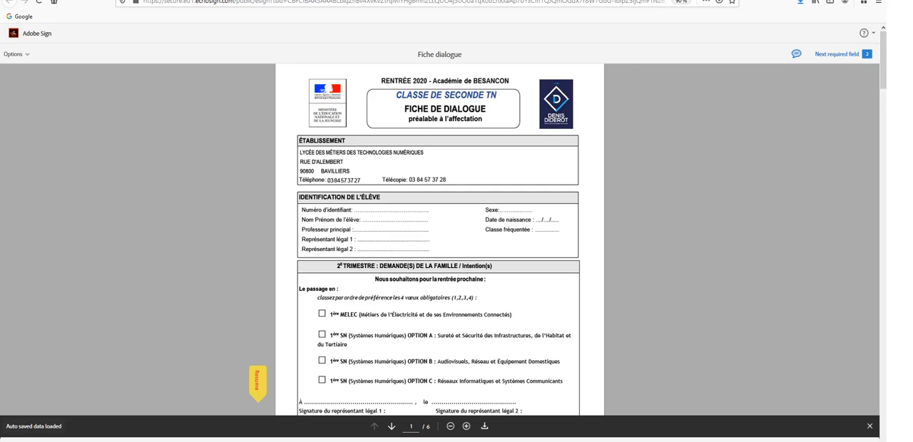
- Draw a handwritten signature for représentant légal 1 in the Retour de la famille section on page 2
scroll(439, 239, down, 3)
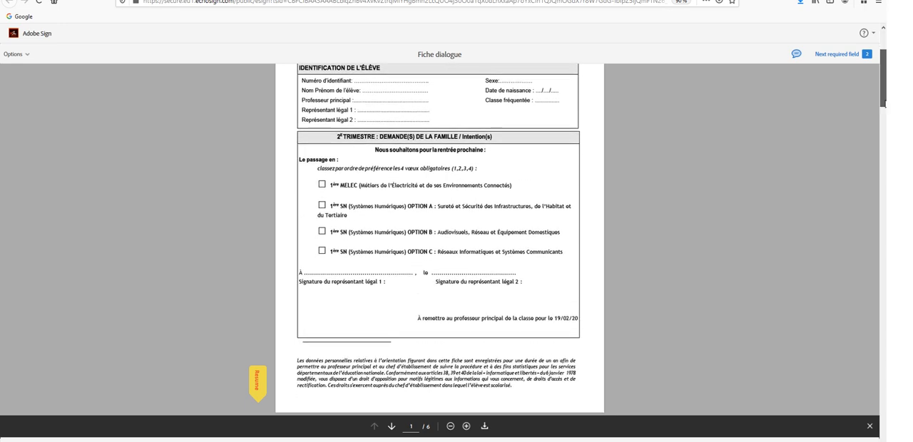
scroll(864, 183, down, 10)
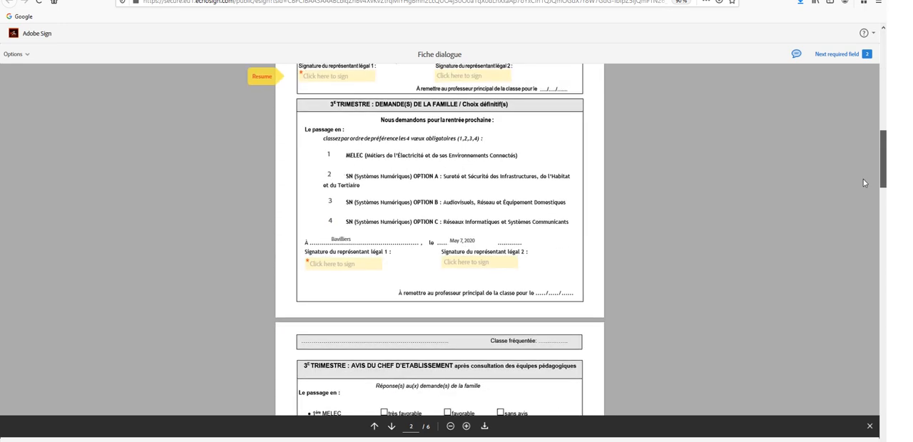
drag(883, 180, 885, 140)
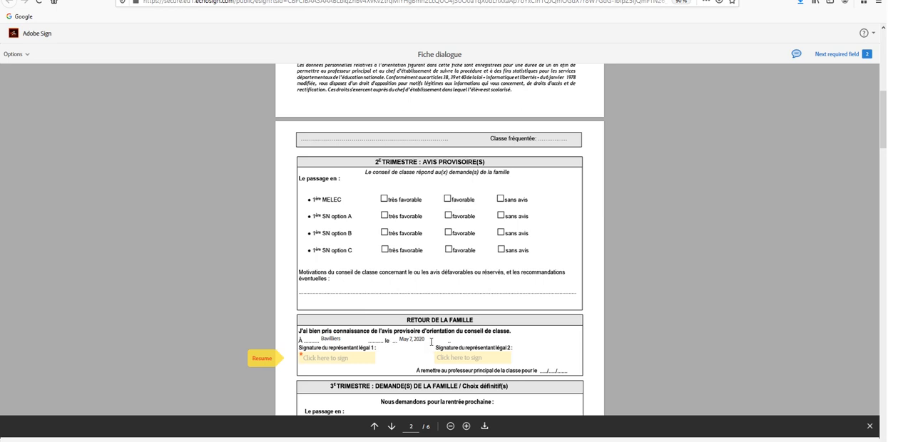
click(332, 365)
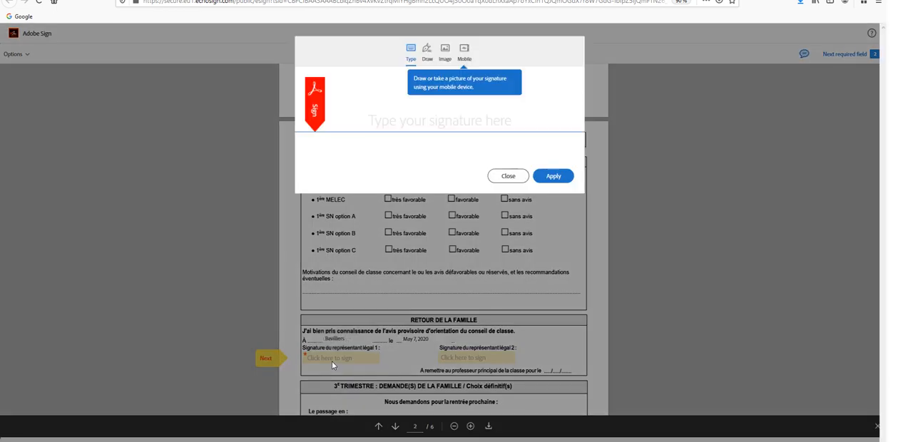
click(426, 62)
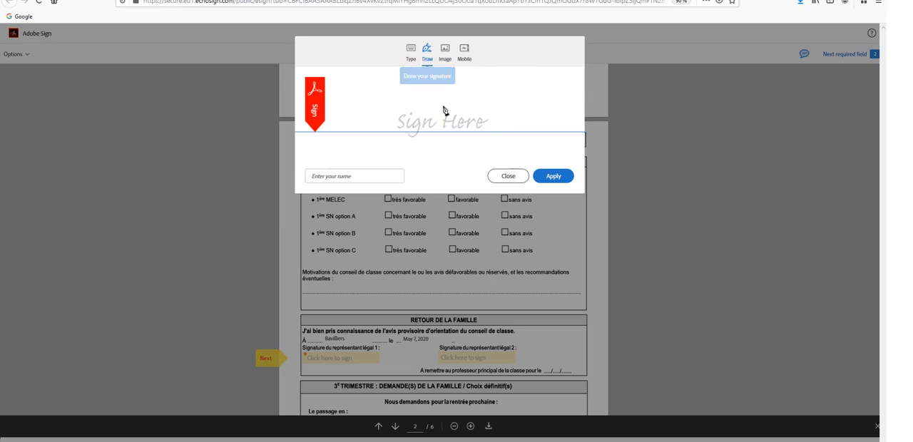
drag(450, 92, 521, 107)
mouse_move(423, 107)
mouse_down()
mouse_move(444, 93)
mouse_move(472, 101)
mouse_up()
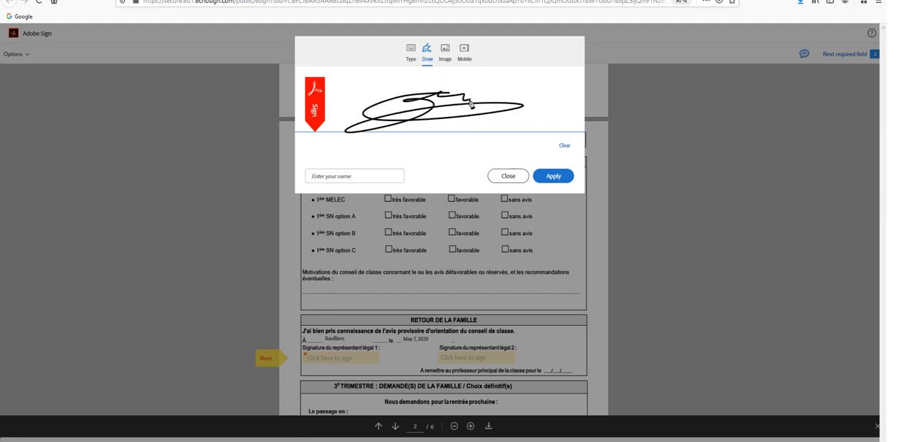
- Enter the signer's full name under the drawn signature and apply it to the form
click(338, 176)
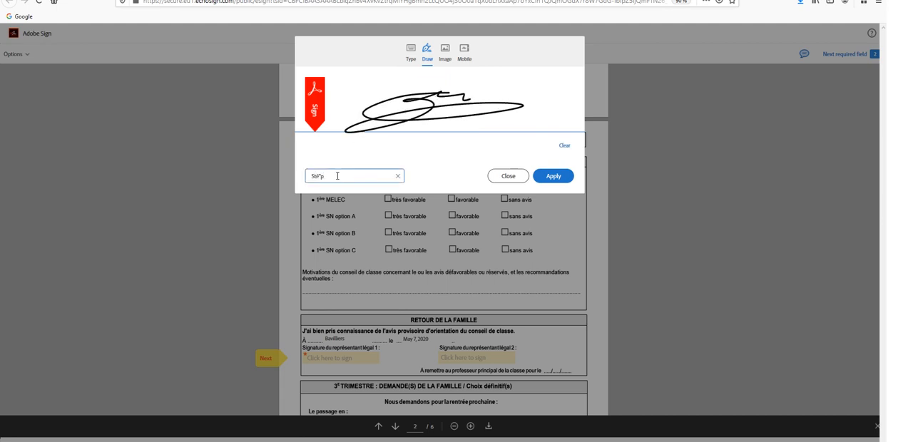
click(553, 176)
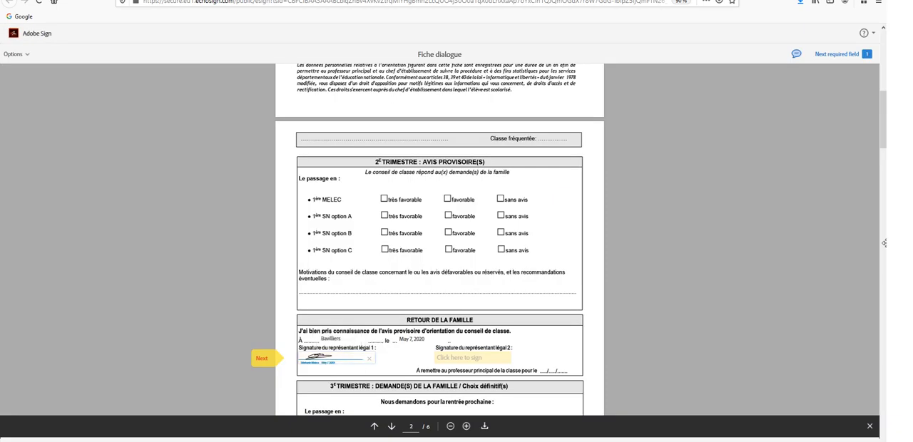
- Rank the 3e trimestre choices: MELEC 2, SN option A 1, SN option B 4 and SN option C 1
drag(885, 141, 885, 161)
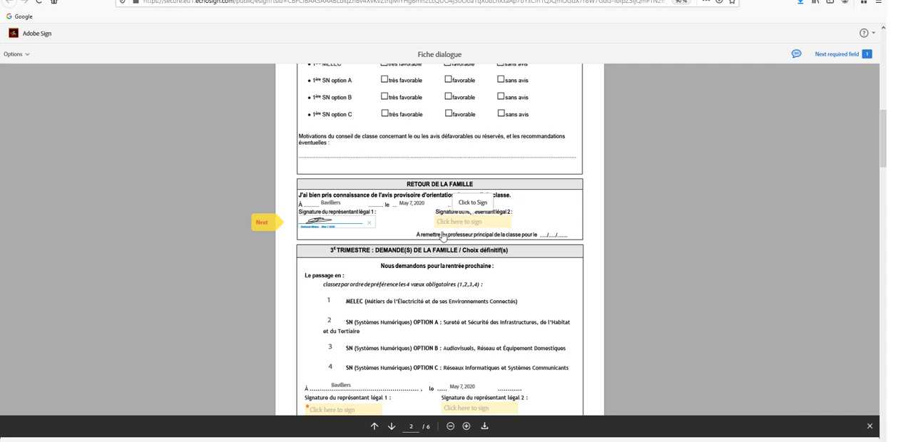
drag(884, 157, 885, 166)
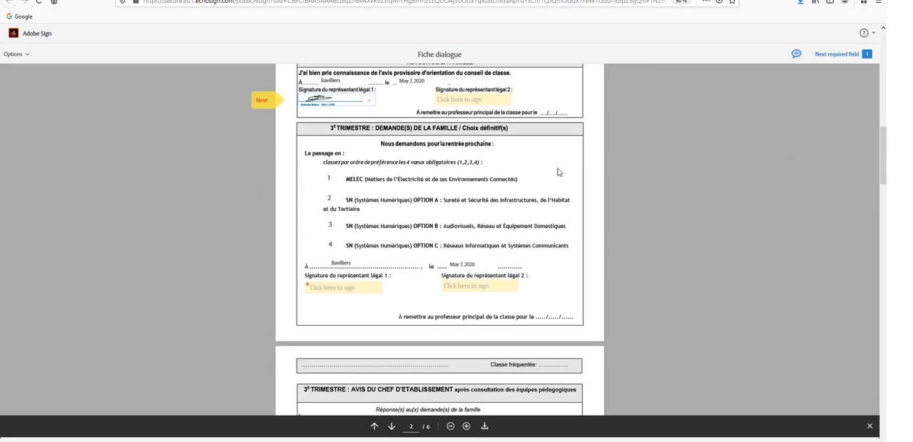
click(329, 182)
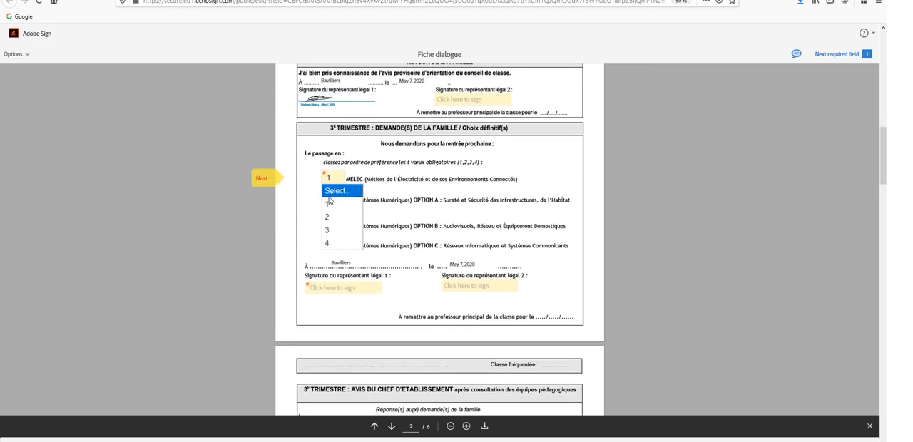
click(329, 217)
click(333, 196)
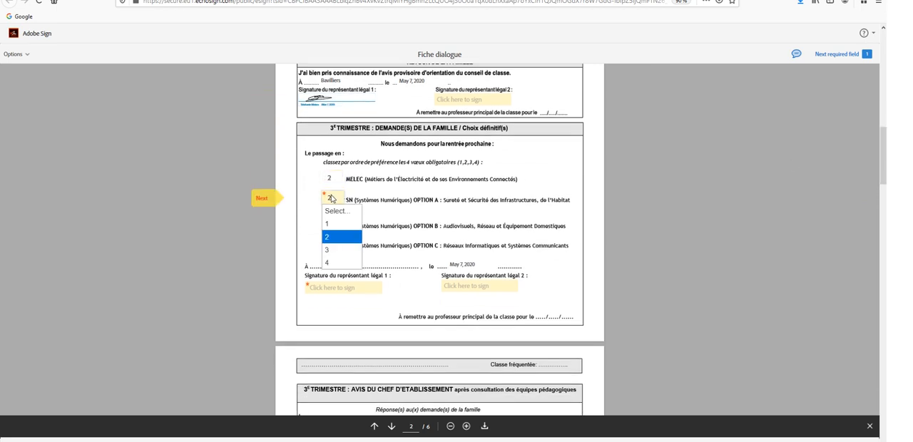
click(329, 224)
click(329, 224)
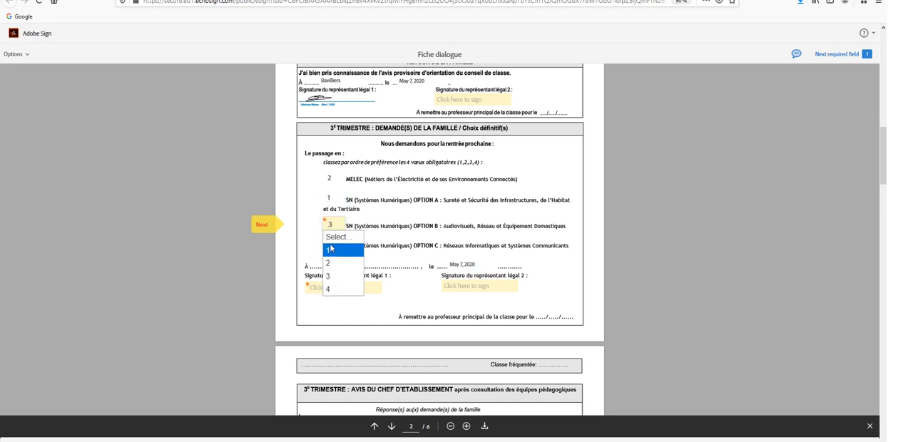
click(330, 292)
click(331, 248)
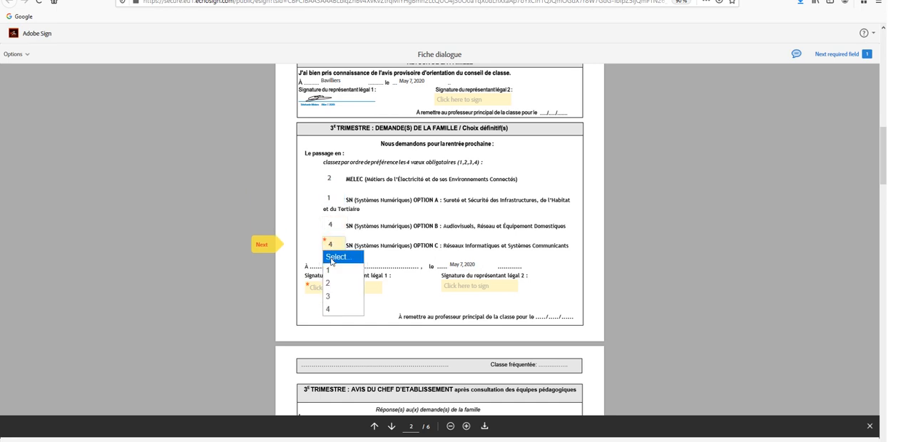
click(331, 258)
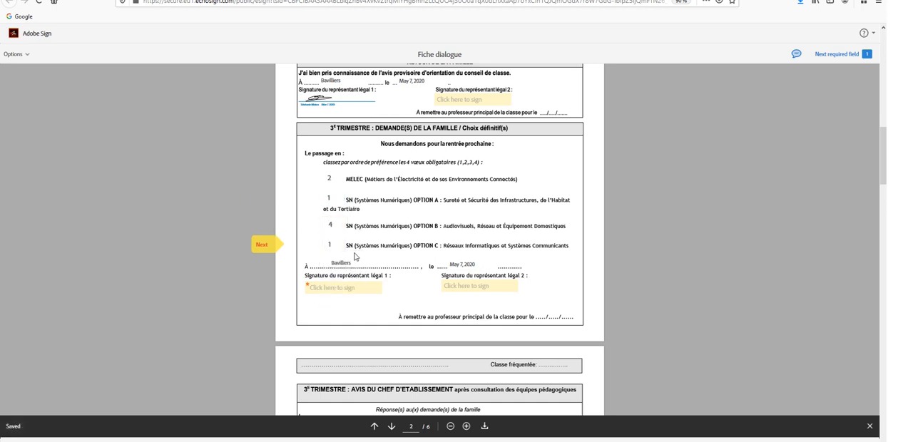
- Apply the saved signature for représentant légal 1 in the 3e trimestre section and finish signing the document
click(319, 289)
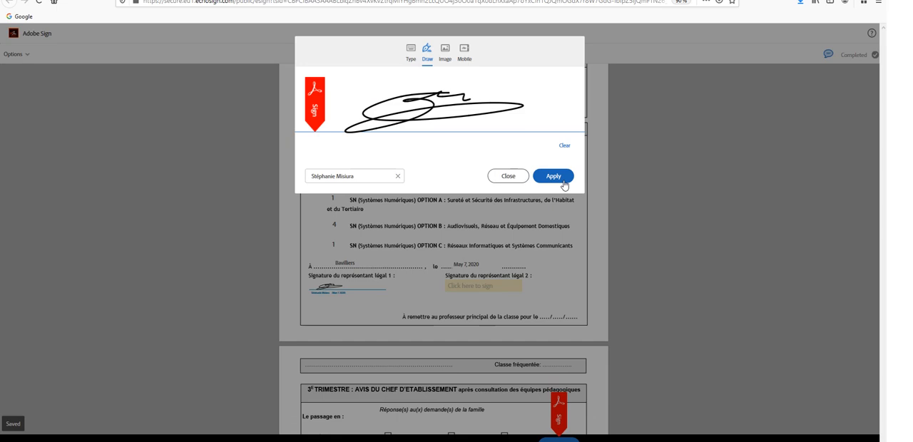
click(554, 176)
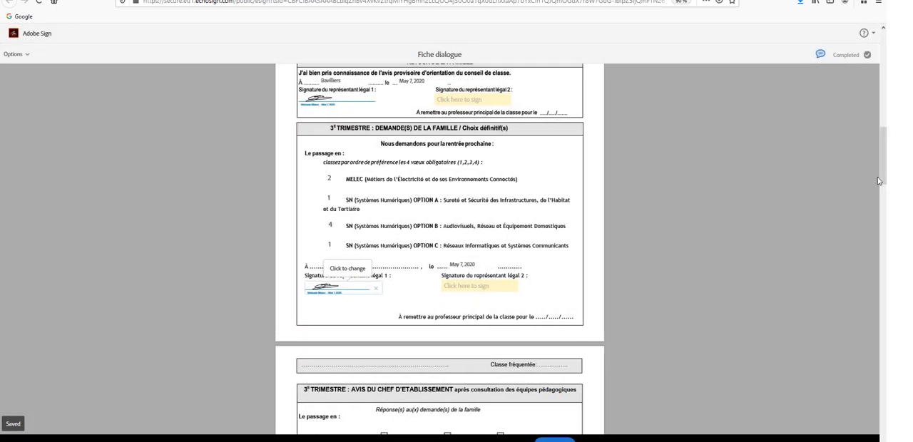
scroll(885, 181, down, 2)
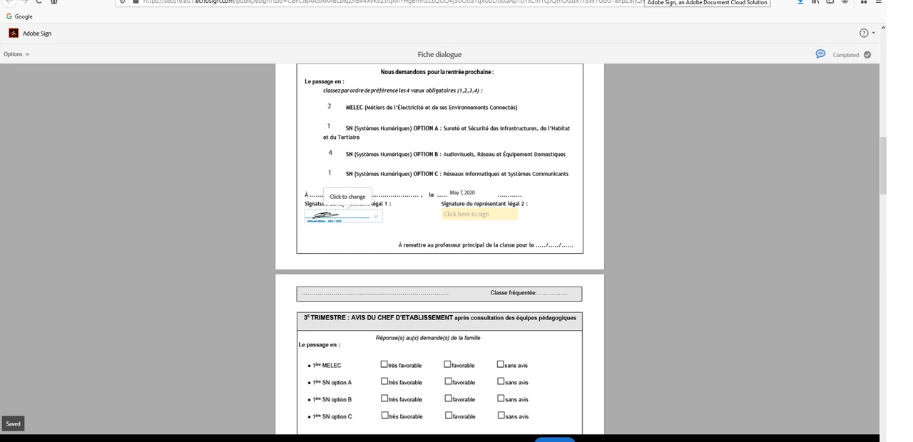
click(641, 0)
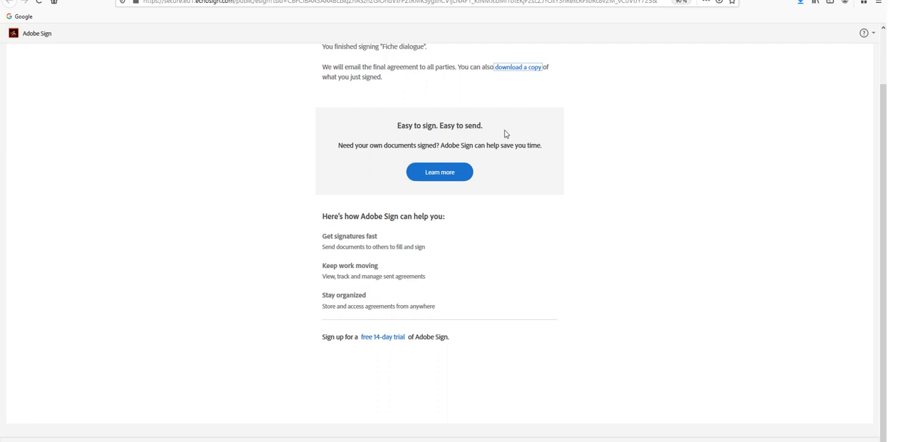
- Switch to TUTORIEL ADOBE SIGN.pdf and review its signing instructions through step 5 on page 2
click(205, 441)
click(271, 426)
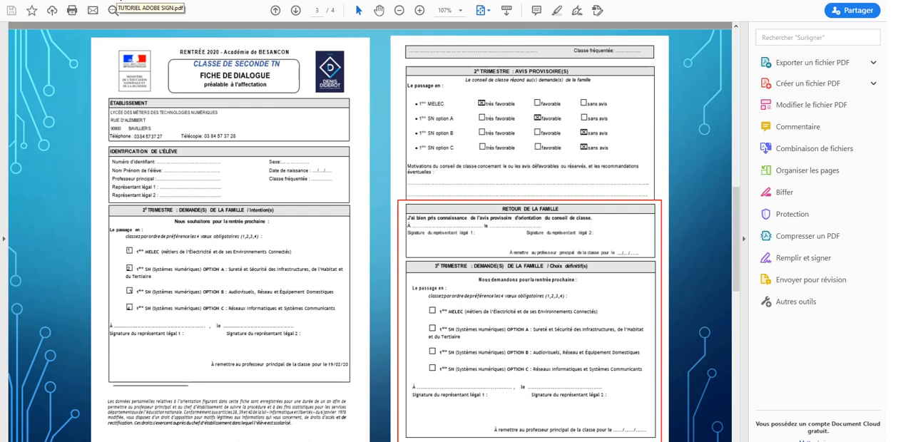
click(112, 6)
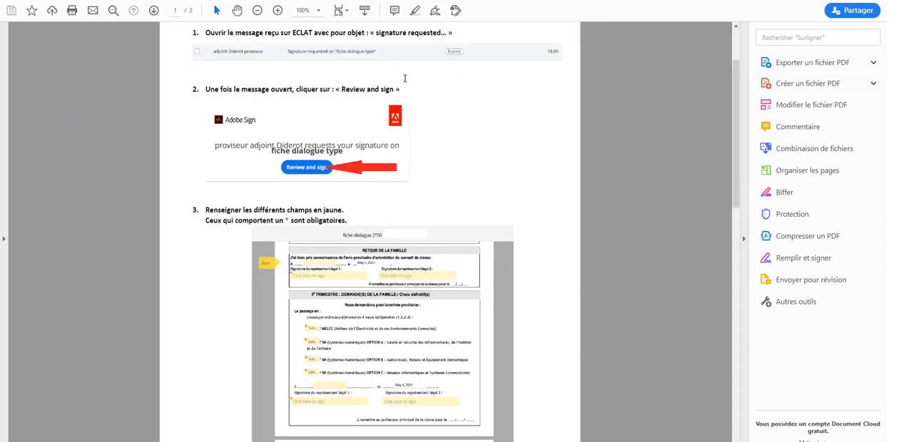
scroll(732, 95, up, 1)
drag(731, 90, 725, 299)
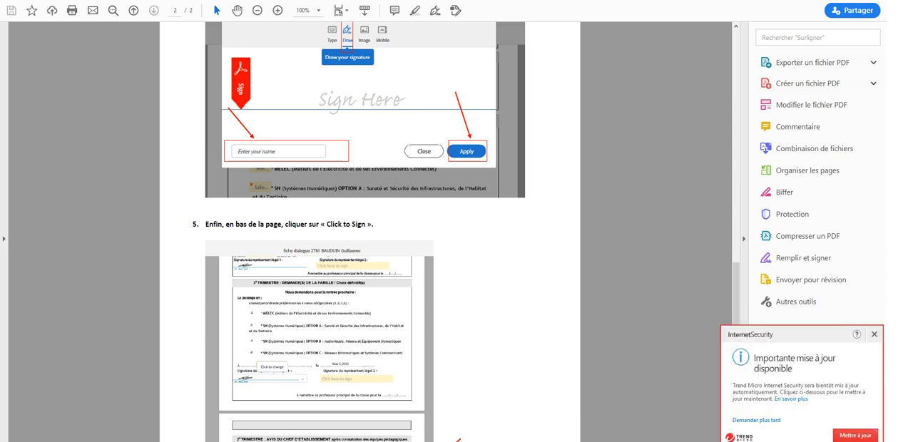
click(775, 441)
click(803, 441)
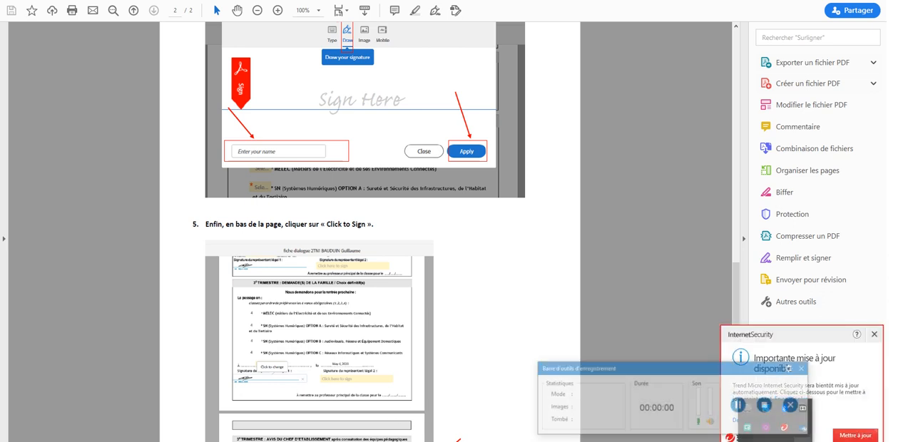